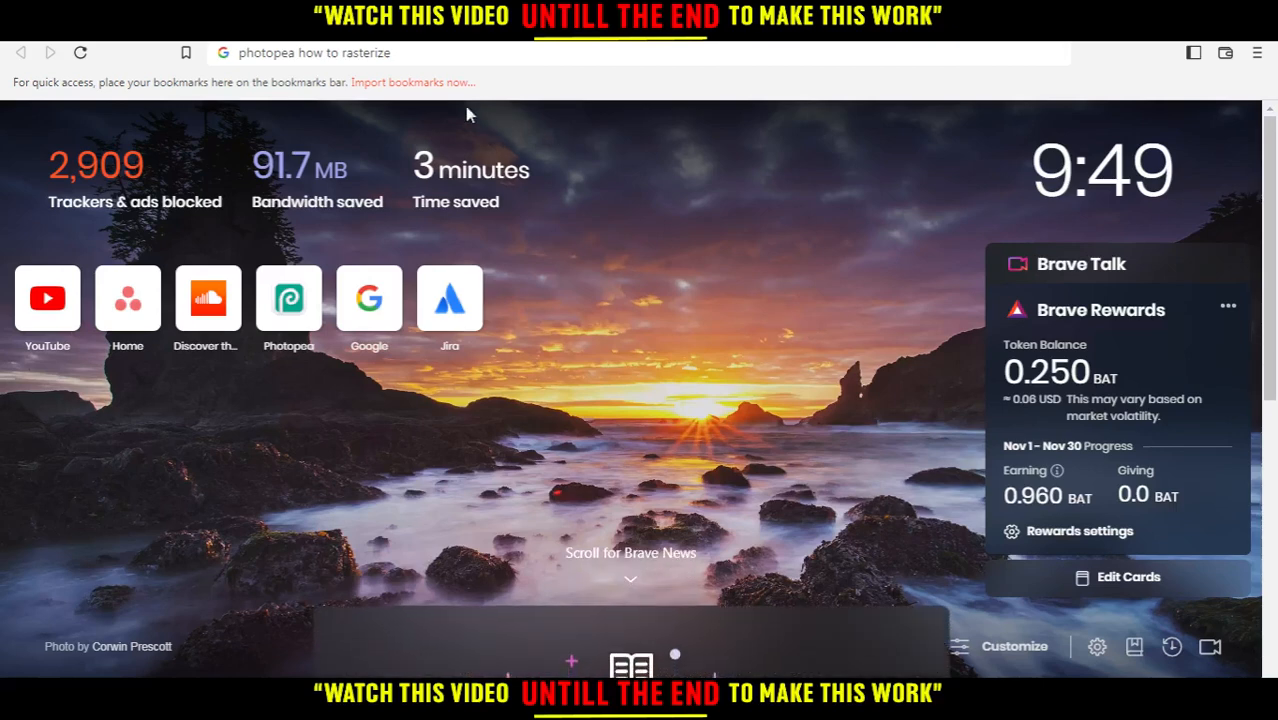
# Load photopea.com in Brave from the address bar.
pyautogui.moveTo(392, 53); pyautogui.dragTo(295, 55)
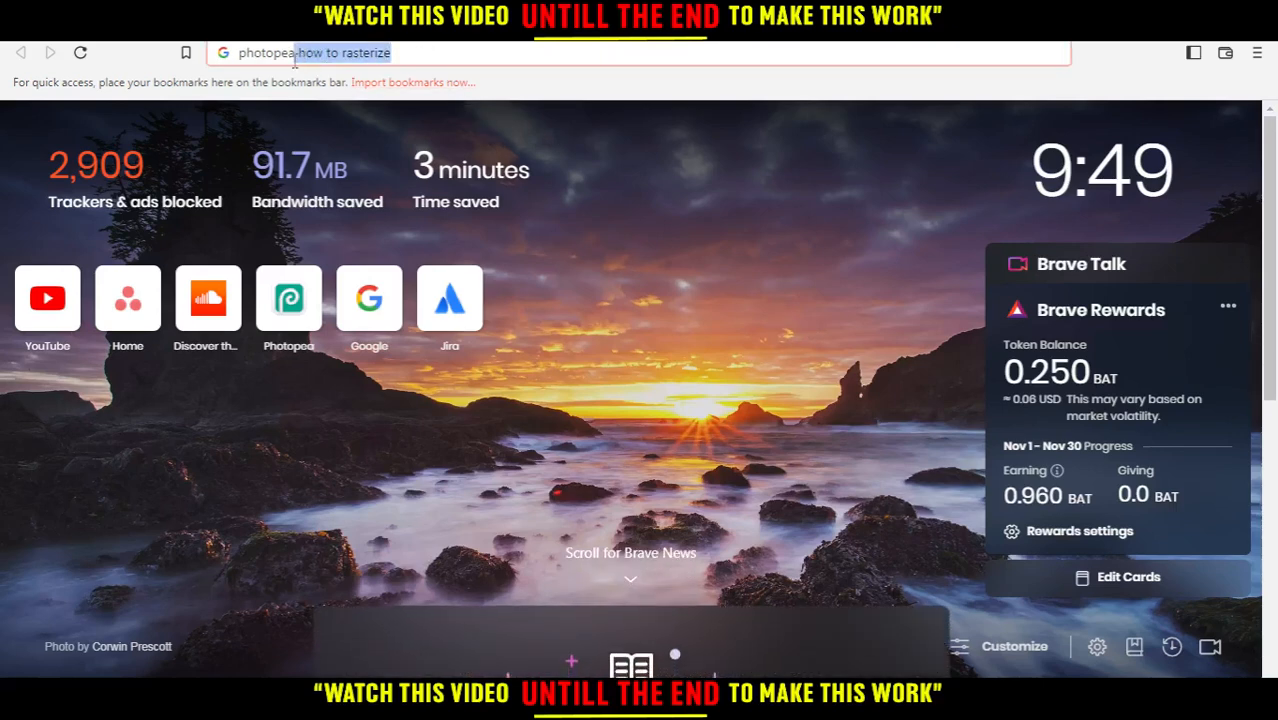
pyautogui.write('.com')
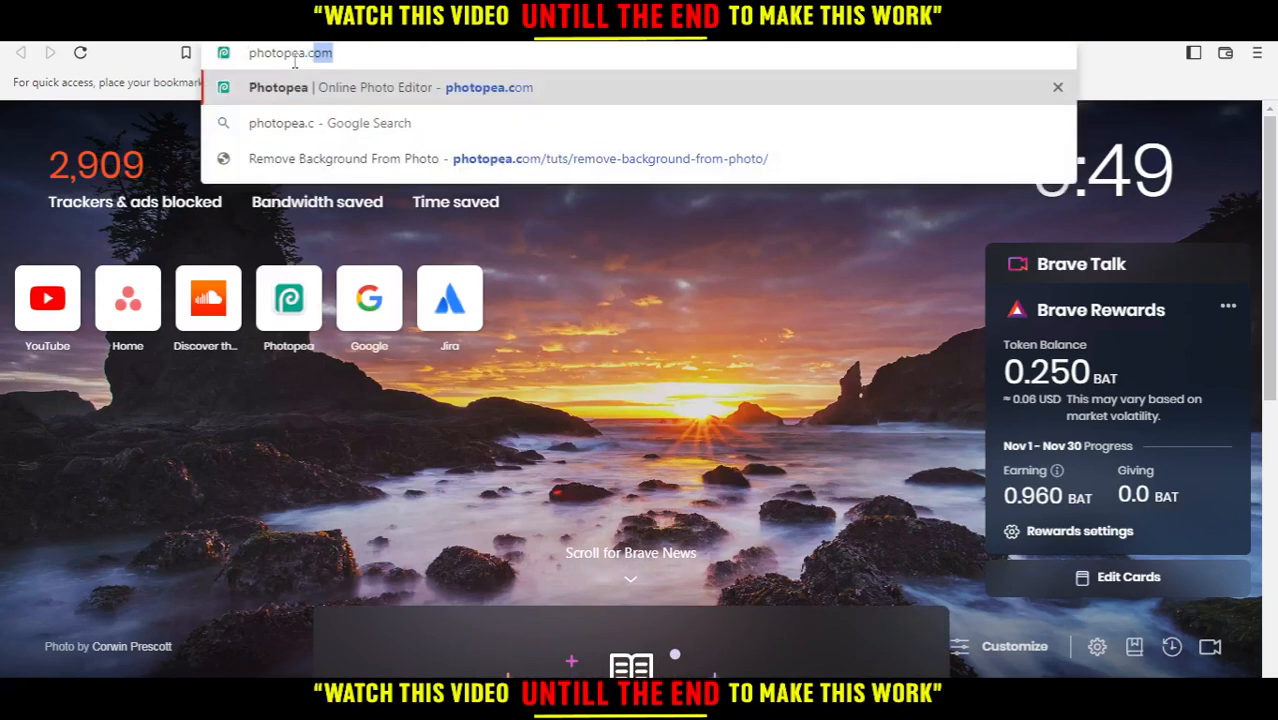
pyautogui.press('Return')
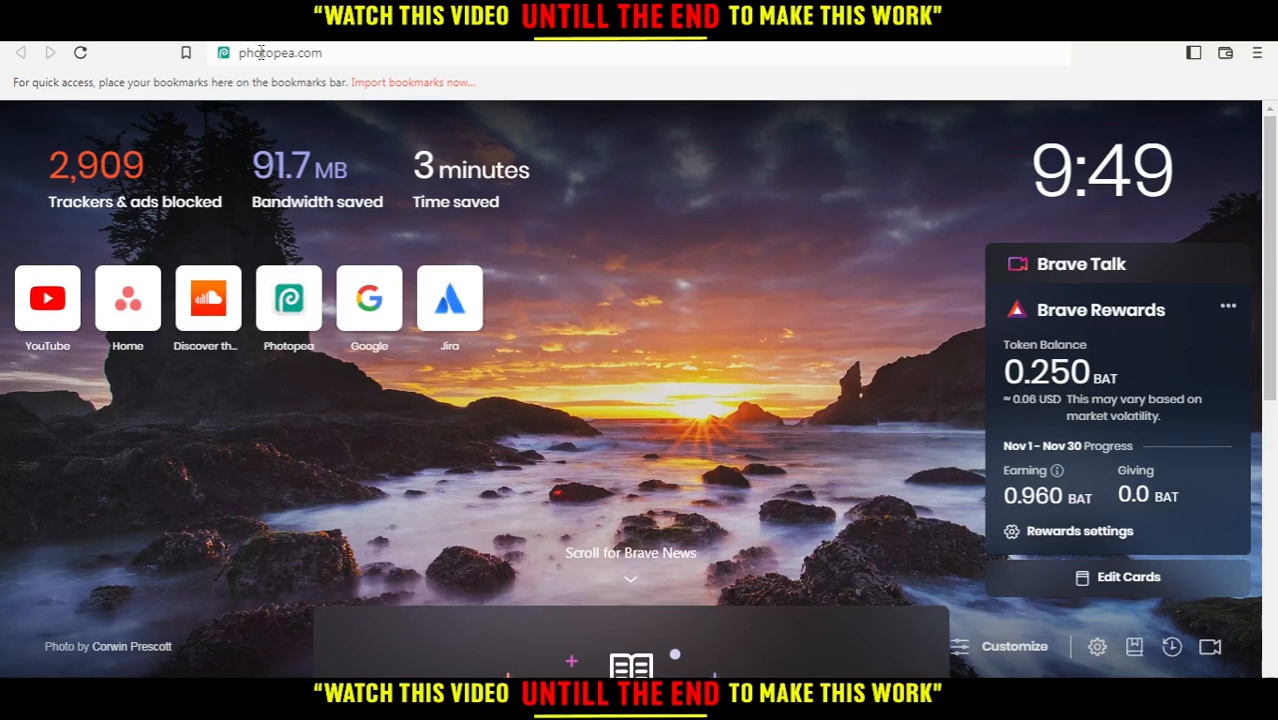
pyautogui.click(352, 50)
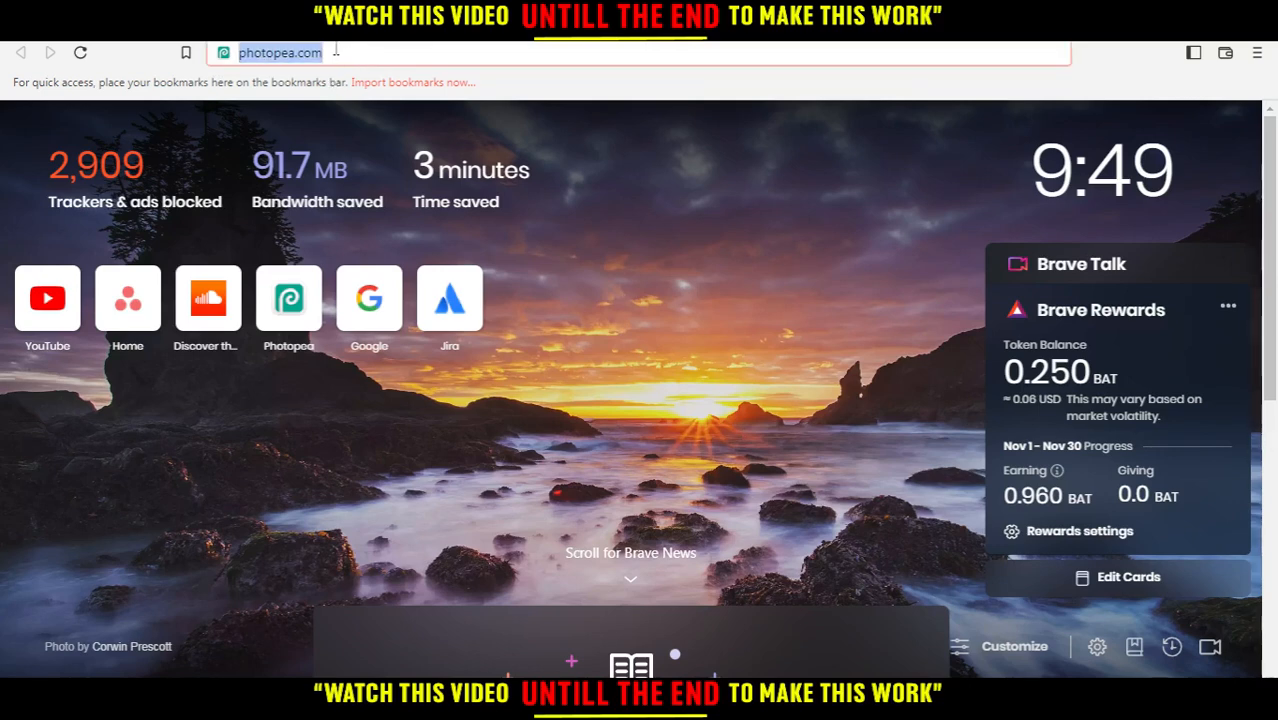
pyautogui.press('Return')
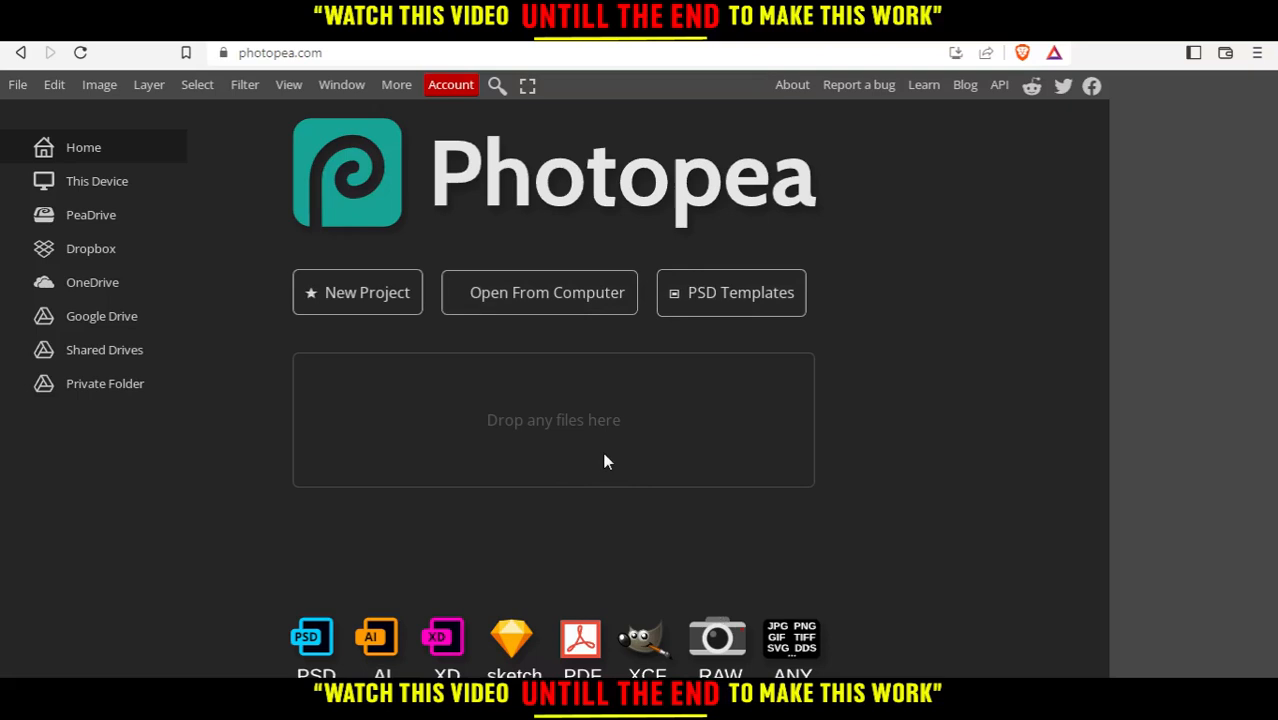
# Start a new project from the anchor 'What Is Love?' template.
pyautogui.click(350, 292)
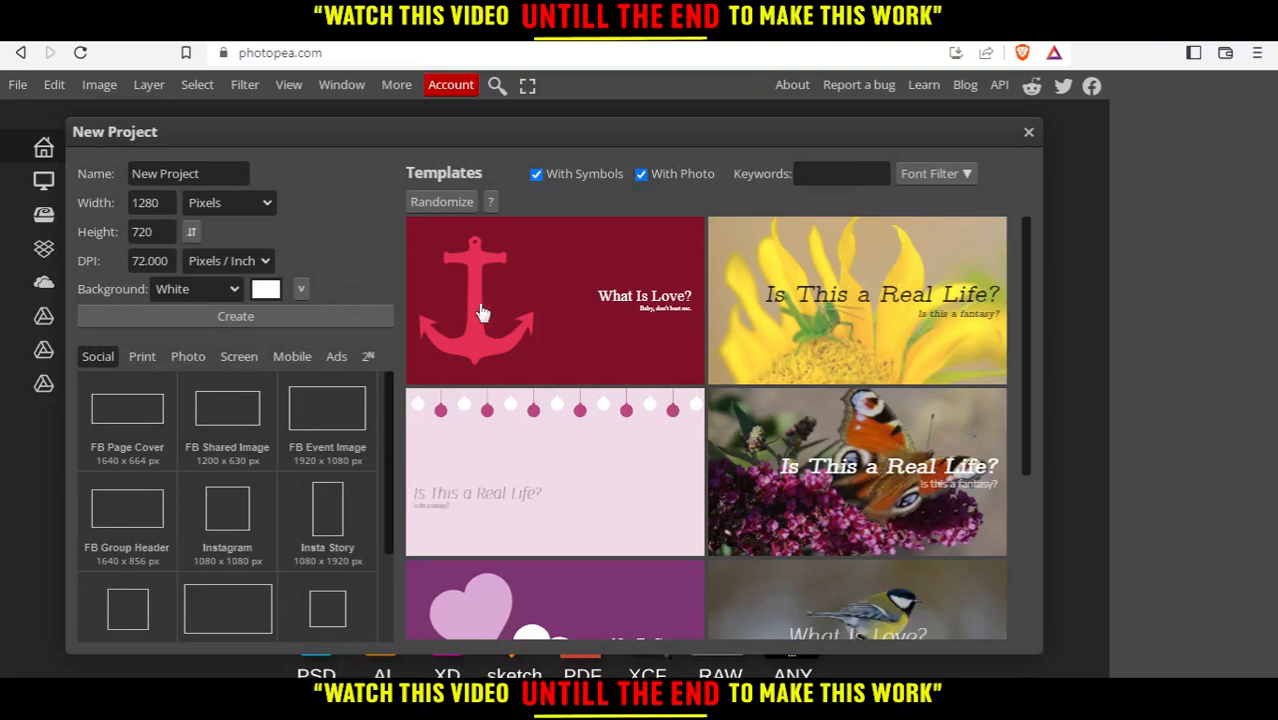
pyautogui.click(506, 302)
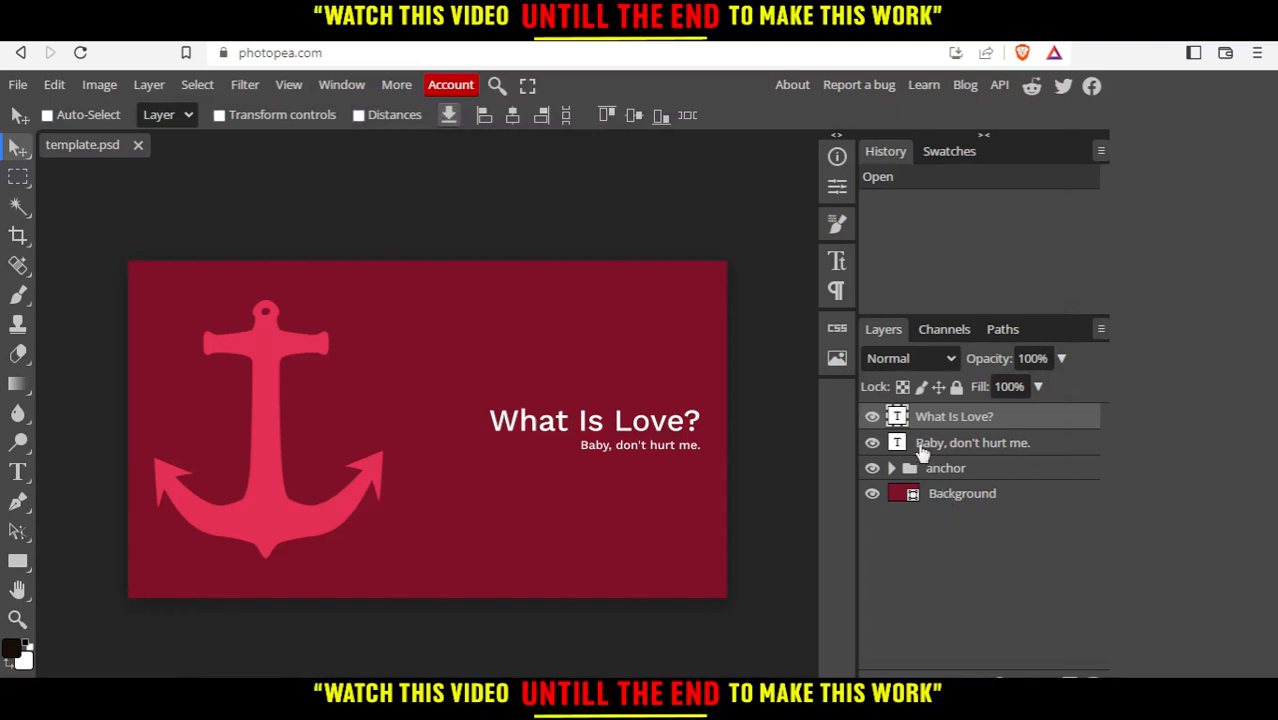
# Select the 'What Is Love?' text layer and nudge the heading slightly.
pyautogui.click(978, 468)
pyautogui.click(975, 443)
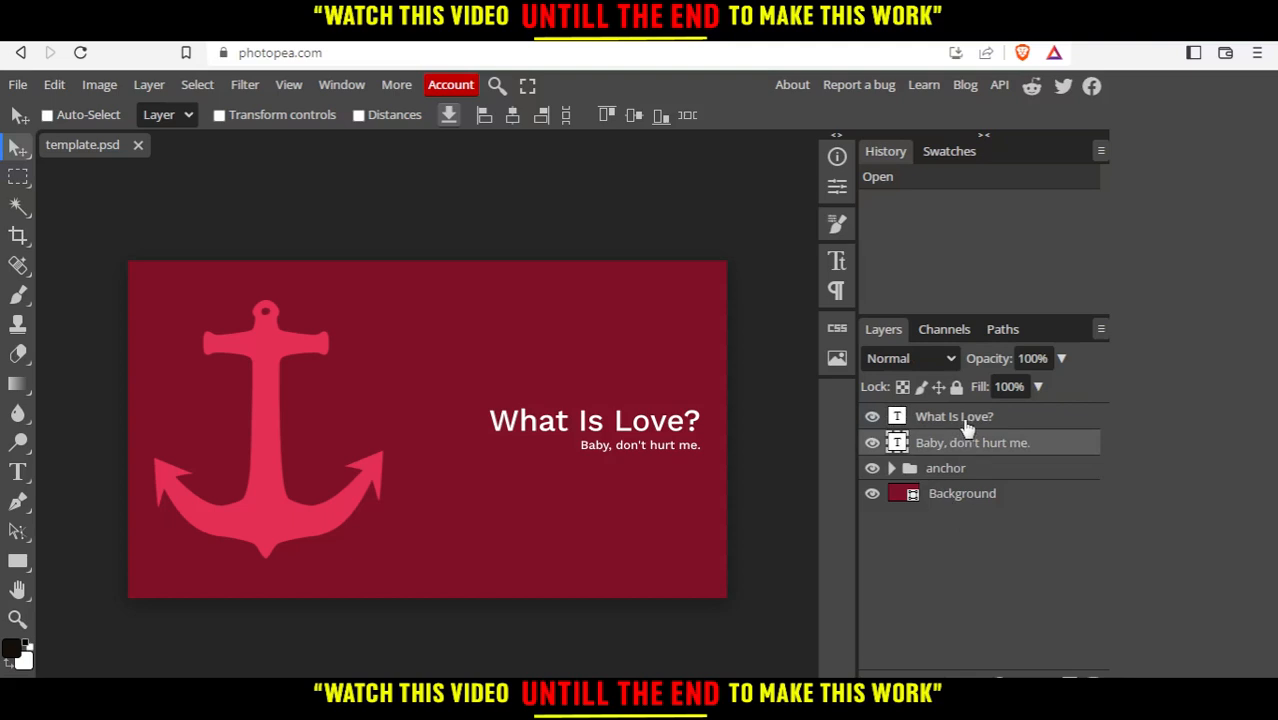
pyautogui.click(964, 420)
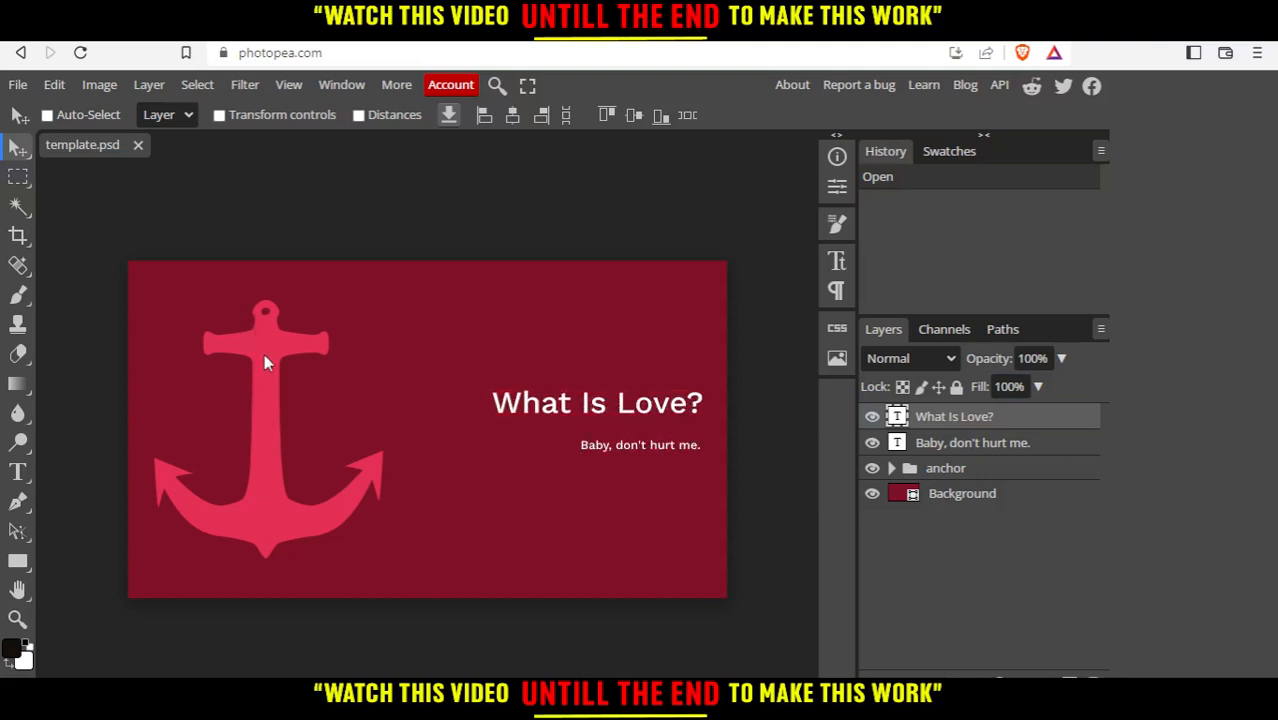
pyautogui.moveTo(264, 393); pyautogui.dragTo(266, 393)
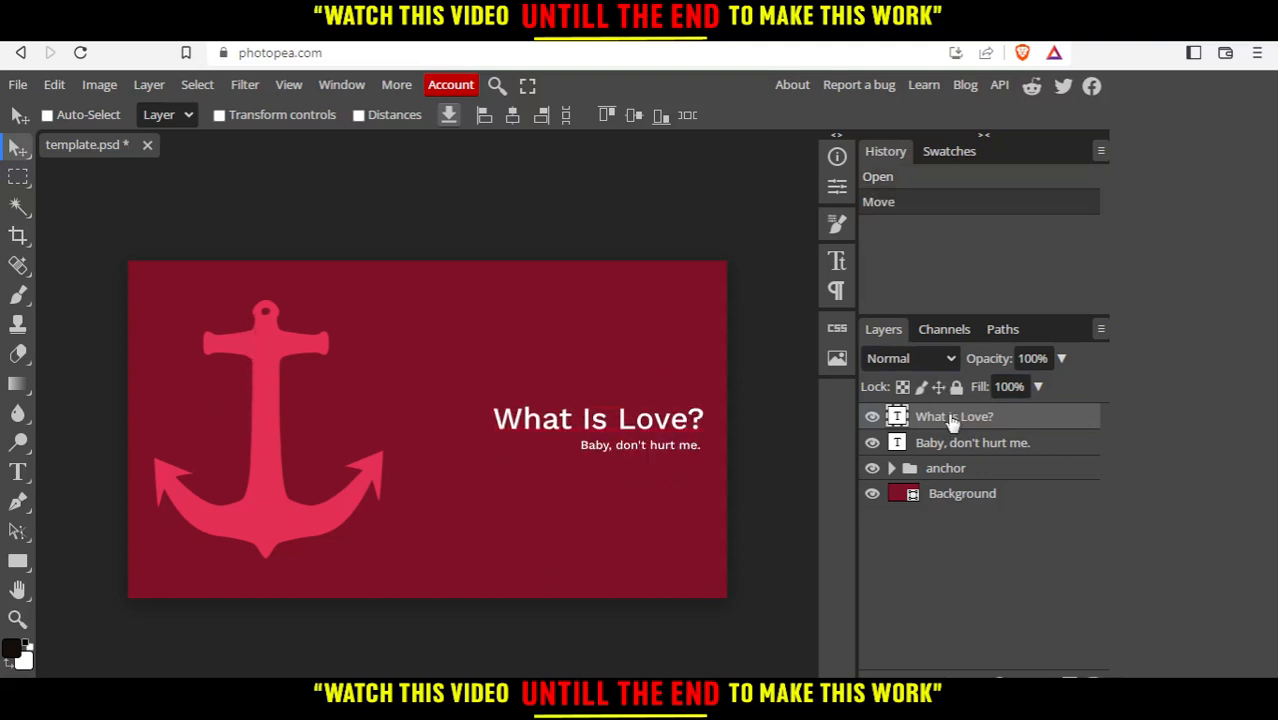
# Drag the Background layer down and left, exposing transparent strips at the edges.
pyautogui.click(962, 493)
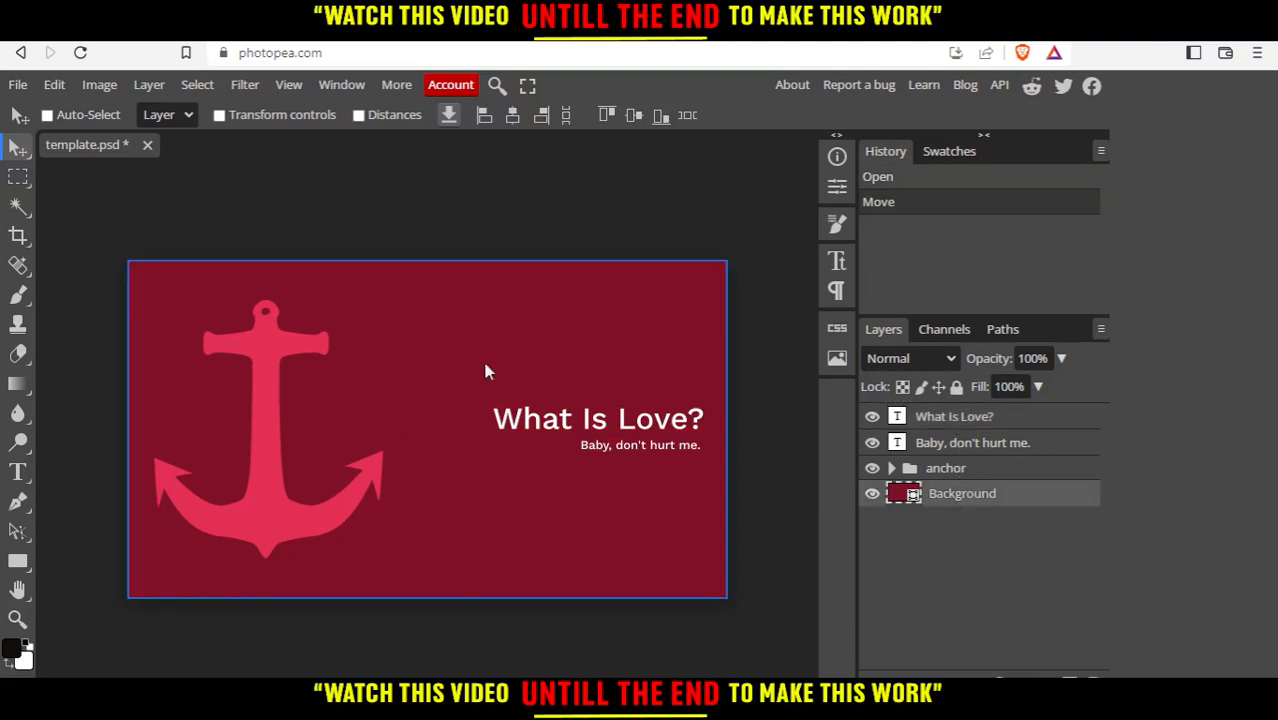
pyautogui.moveTo(686, 317); pyautogui.dragTo(720, 317)
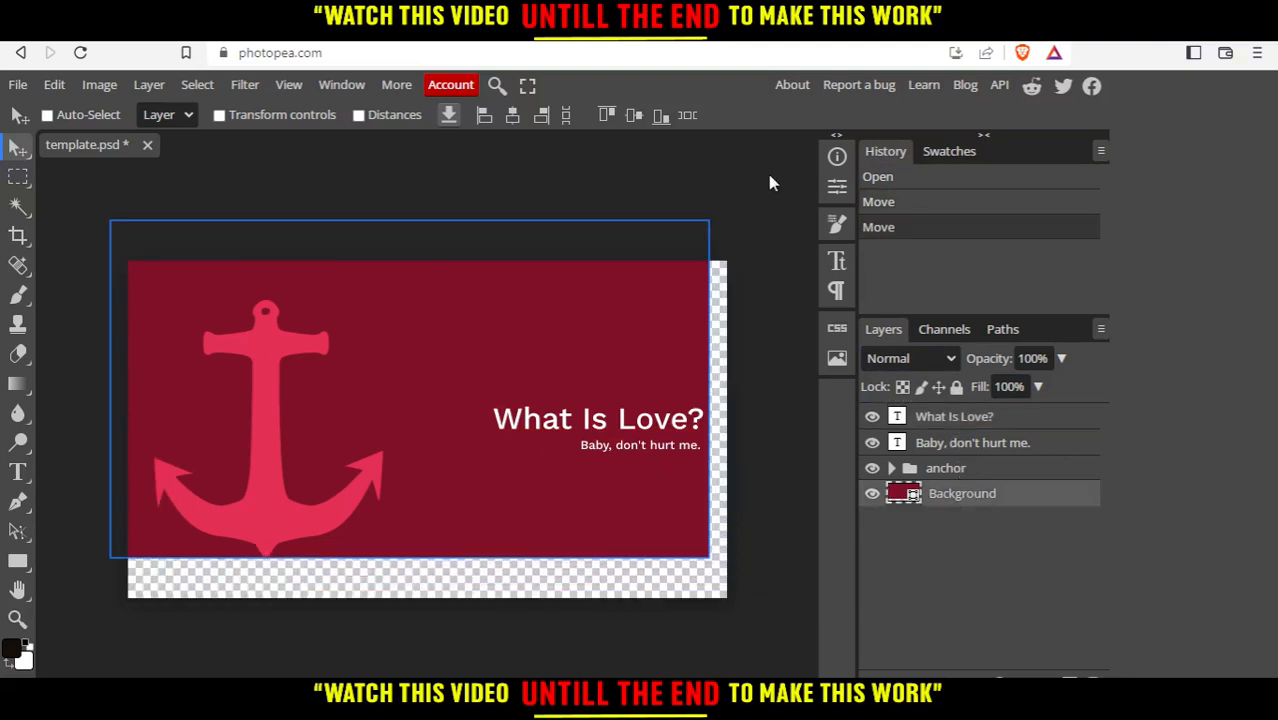
pyautogui.moveTo(758, 180)
pyautogui.mouseDown()
pyautogui.moveTo(798, 350)
pyautogui.moveTo(569, 352)
pyautogui.mouseUp()
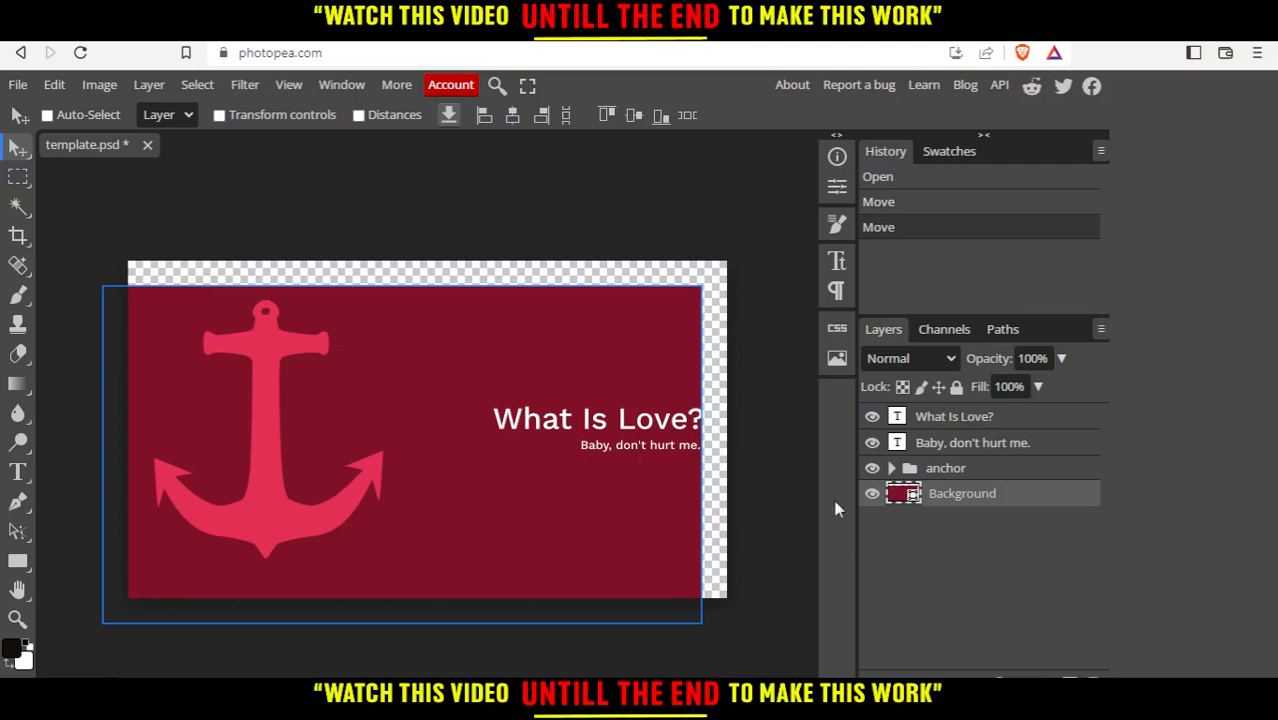
pyautogui.press('ctrl')
# Undo the Background layer move so it fills the canvas again.
pyautogui.hotkey('ctrl', 'z')
pyautogui.hotkey('ctrl', 'z')
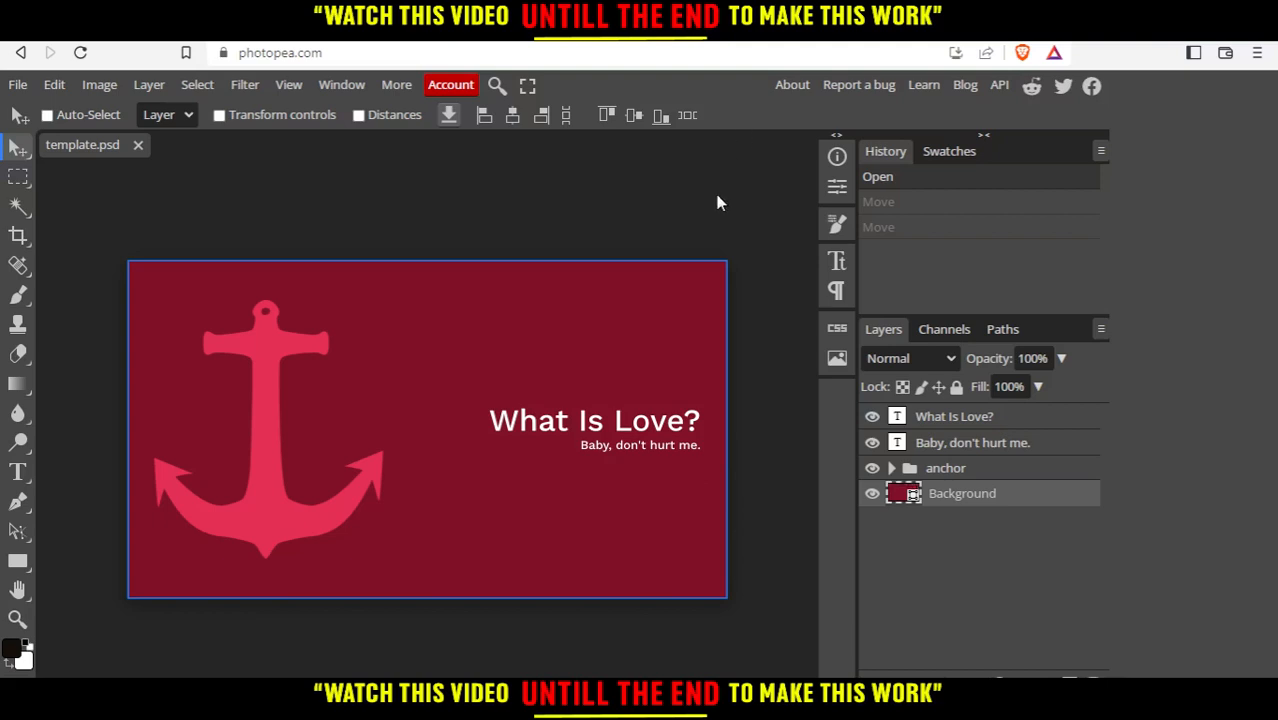
# Rasterize the Background layer from its right-click menu.
pyautogui.rightClick(969, 506)
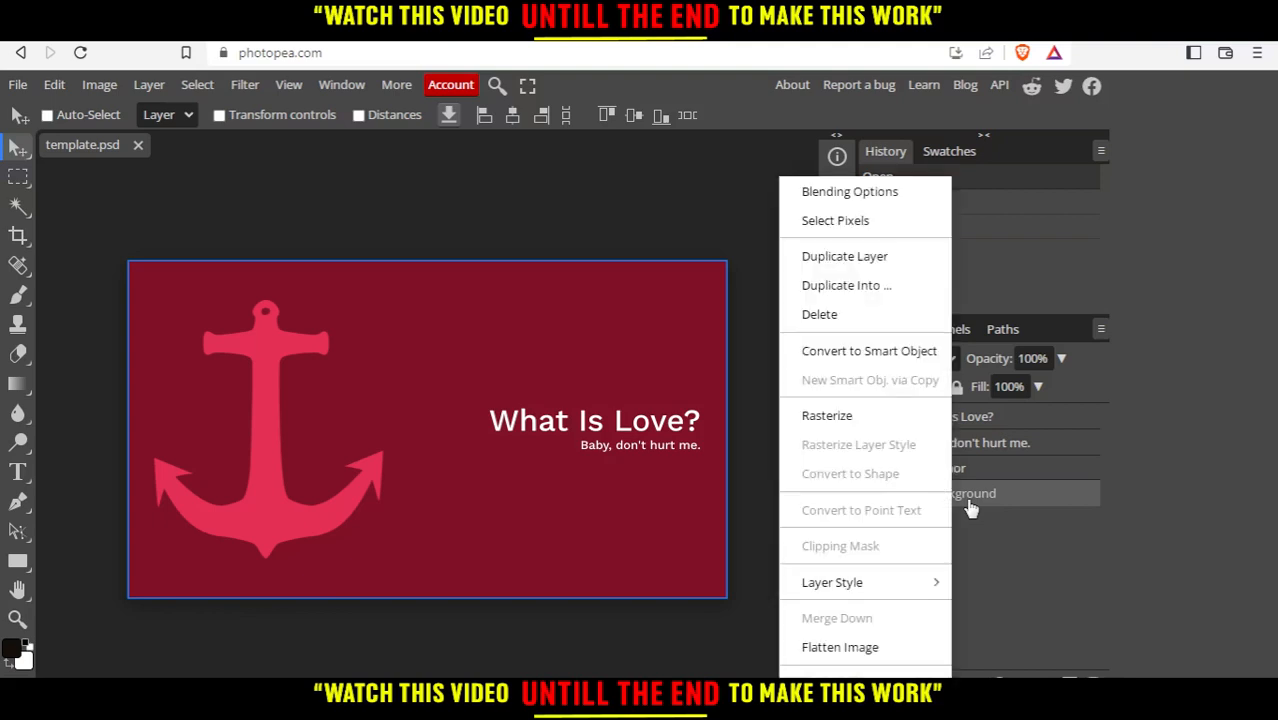
pyautogui.click(828, 415)
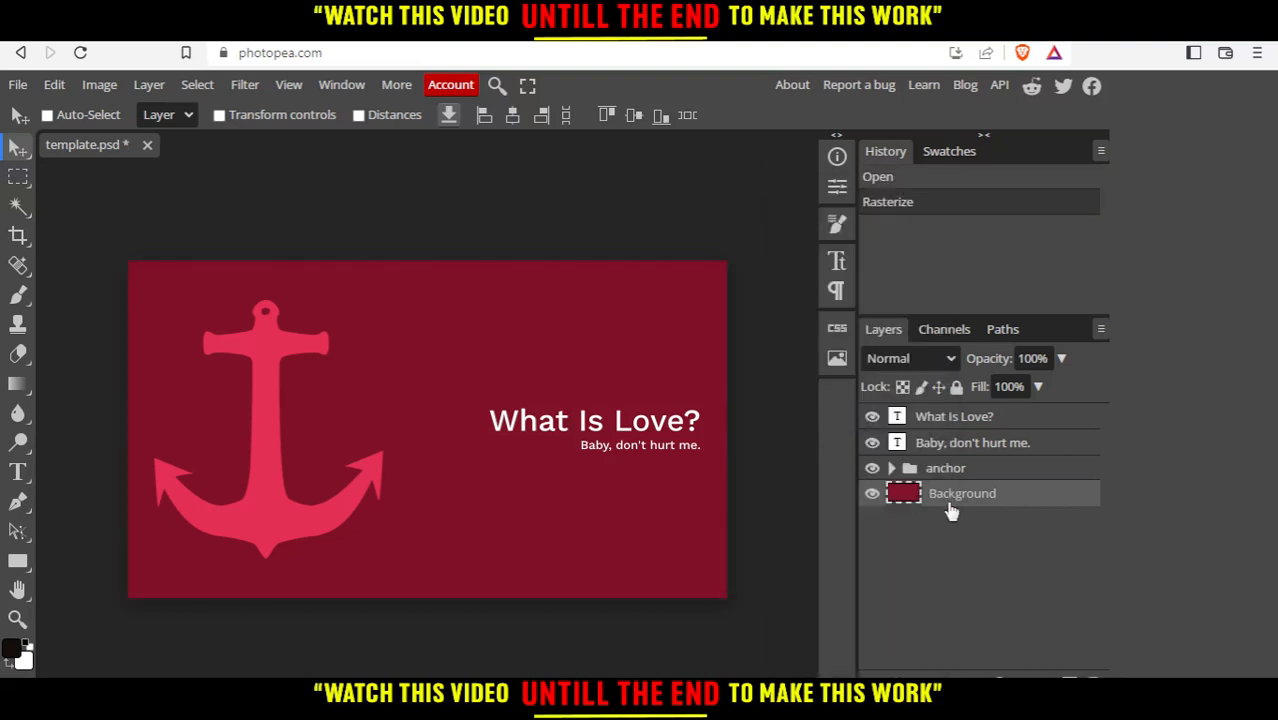